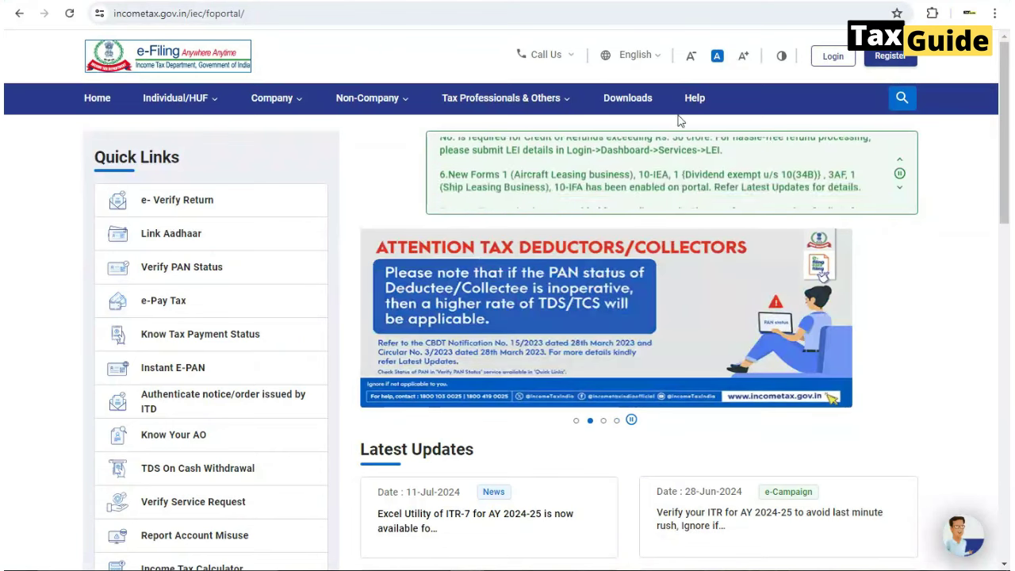
- Open the portal's Downloads page and scroll to the Common Offline Utility for AY 2024-25
click(626, 104)
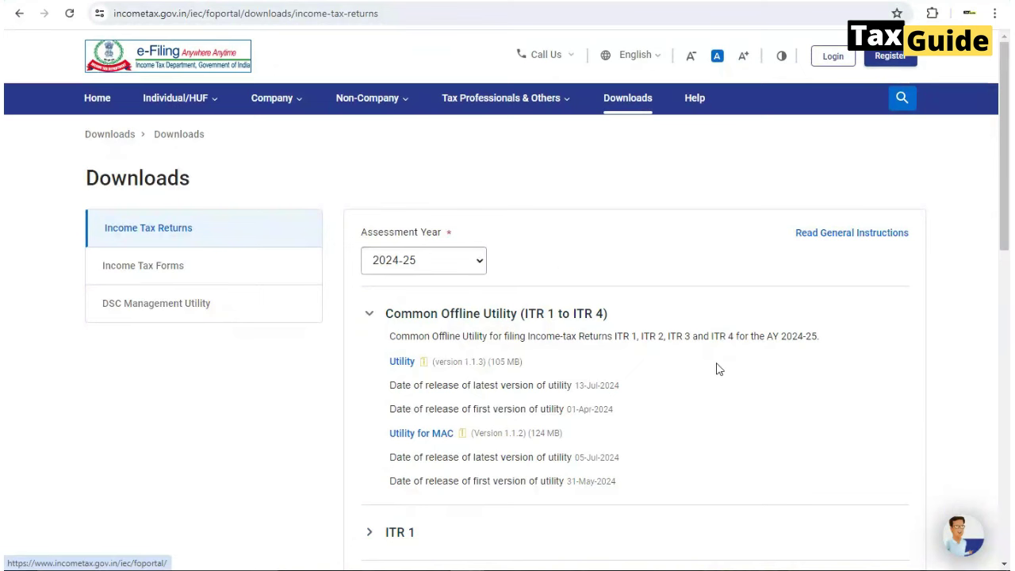
scroll(672, 377, down, 1)
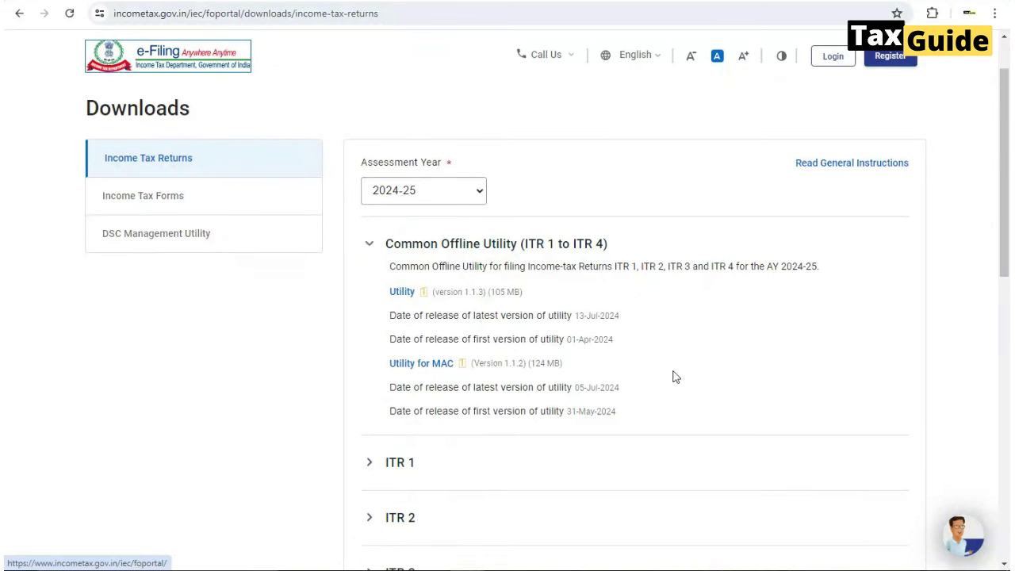
scroll(673, 376, down, 1)
scroll(673, 378, down, 1)
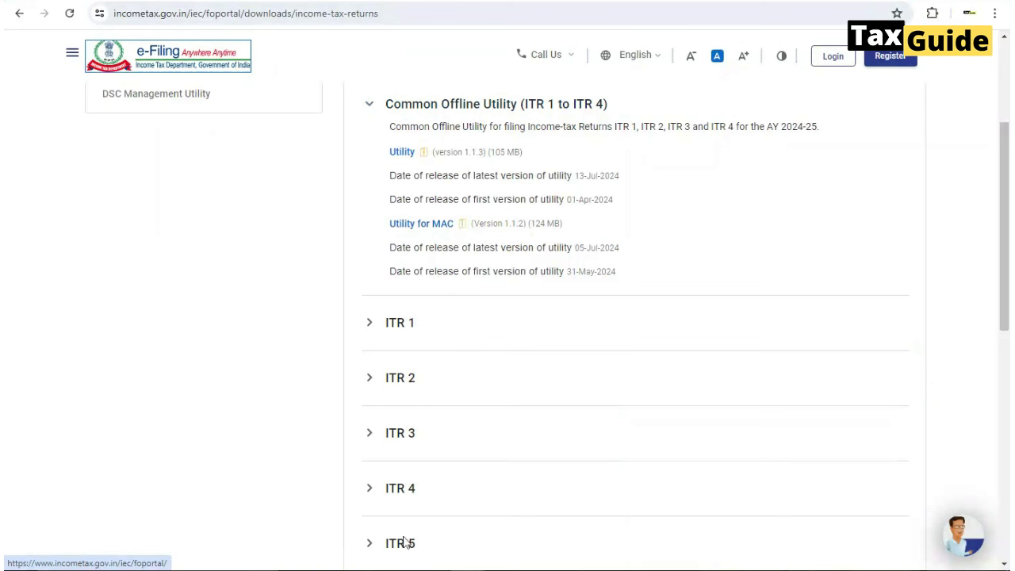
- Expand Common Offline Utility (ITR 1 to ITR 4) and download the Windows utility version 1.1.3
click(372, 332)
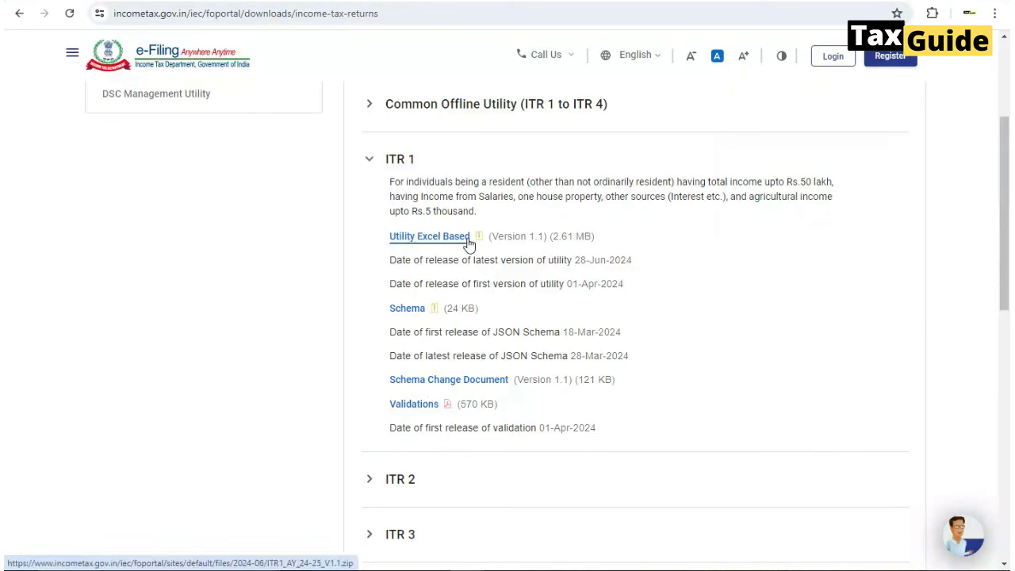
scroll(743, 316, up, 3)
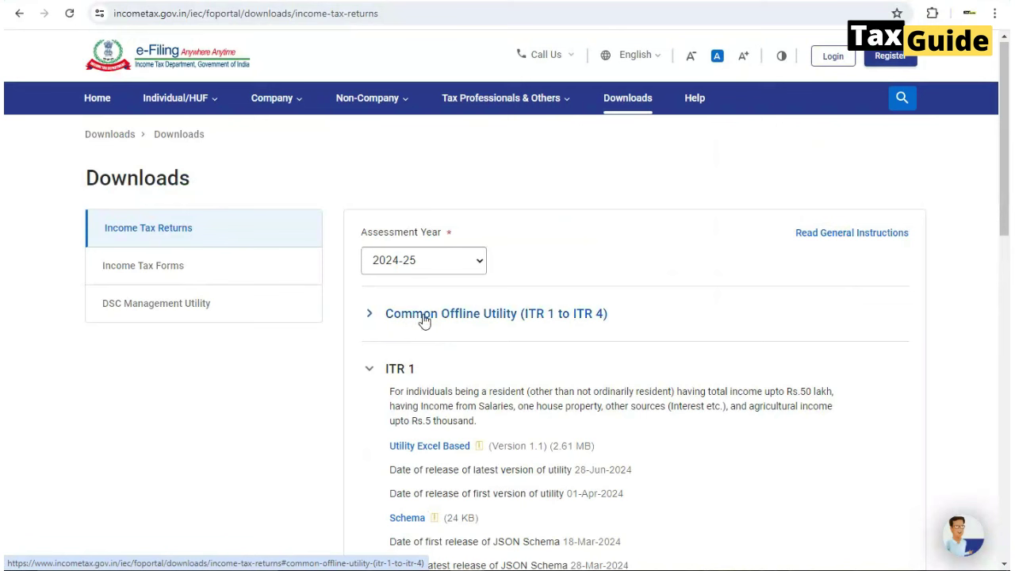
click(424, 320)
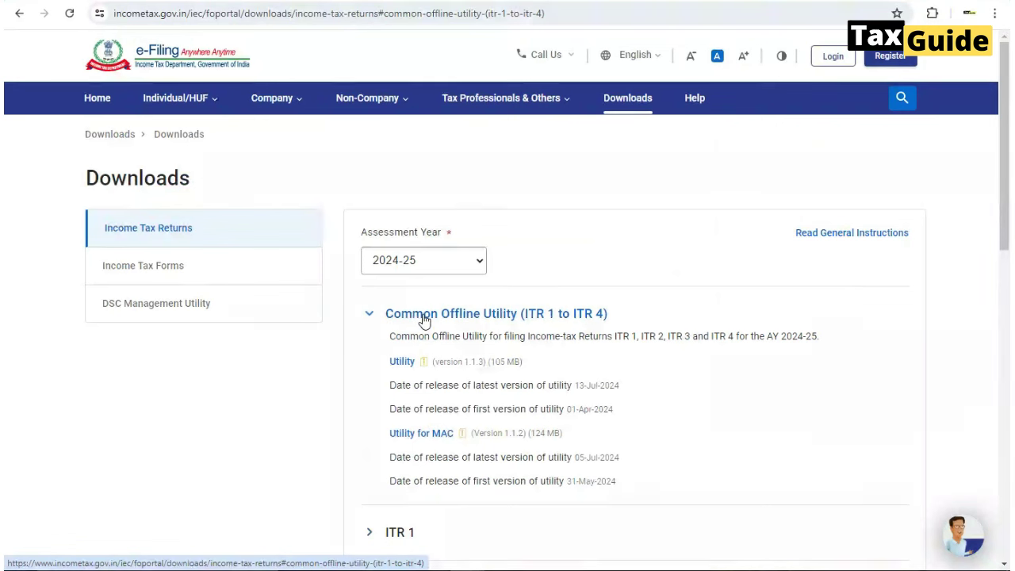
click(403, 365)
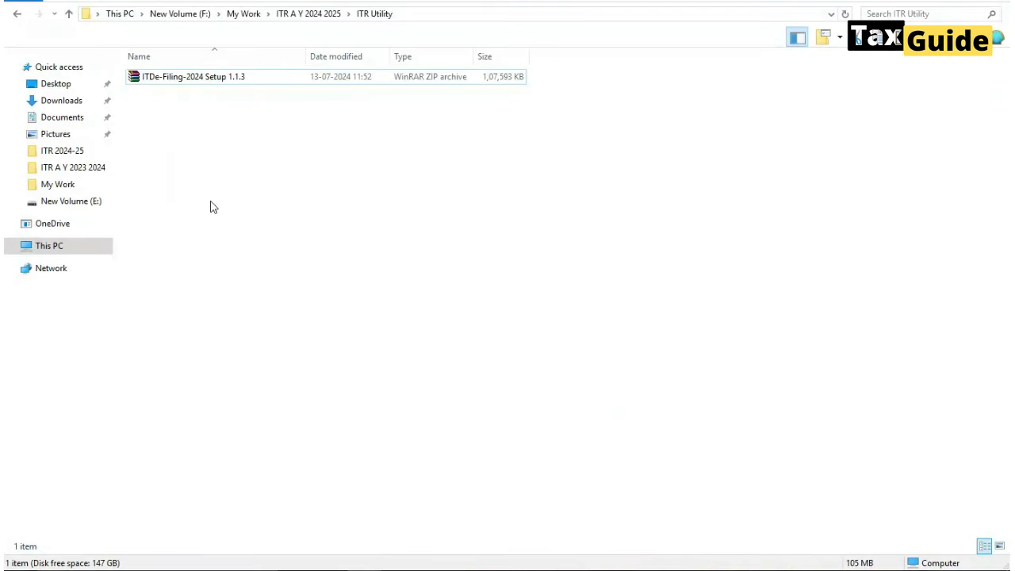
- Extract the ITDe-Filing-2024 Setup 1.1.3 zip in place and run its setup installer
right_click(196, 80)
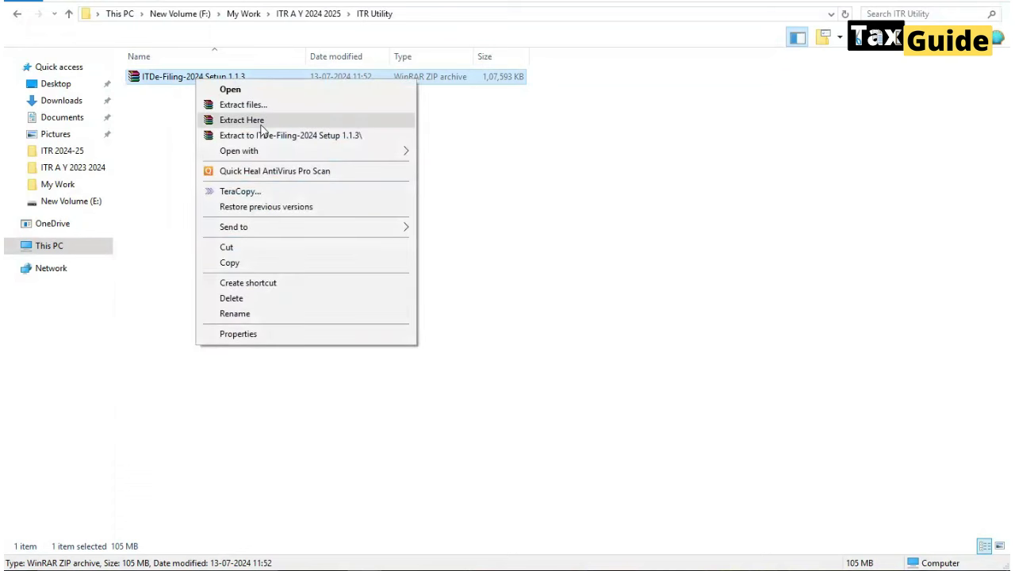
click(261, 123)
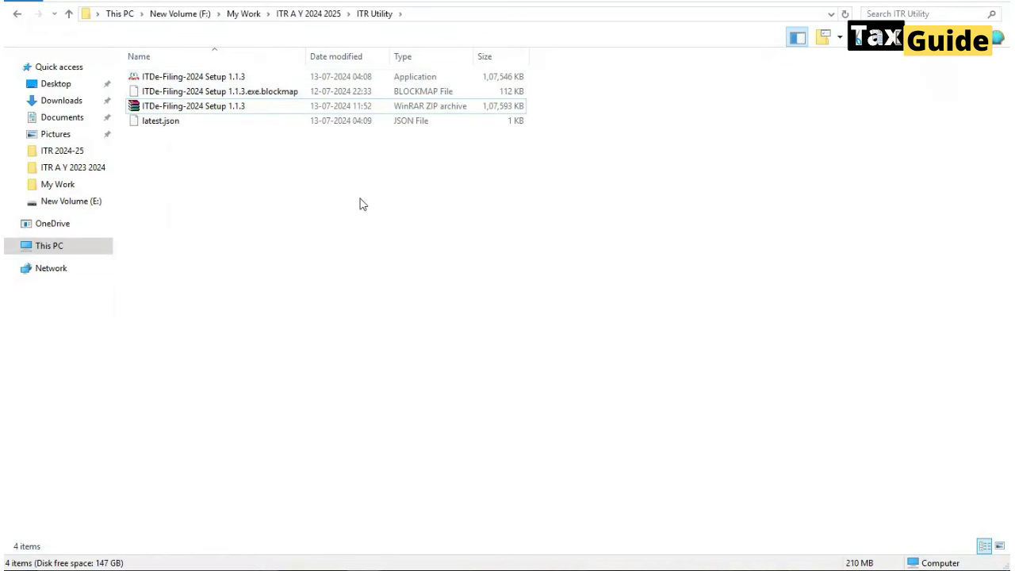
double_click(203, 79)
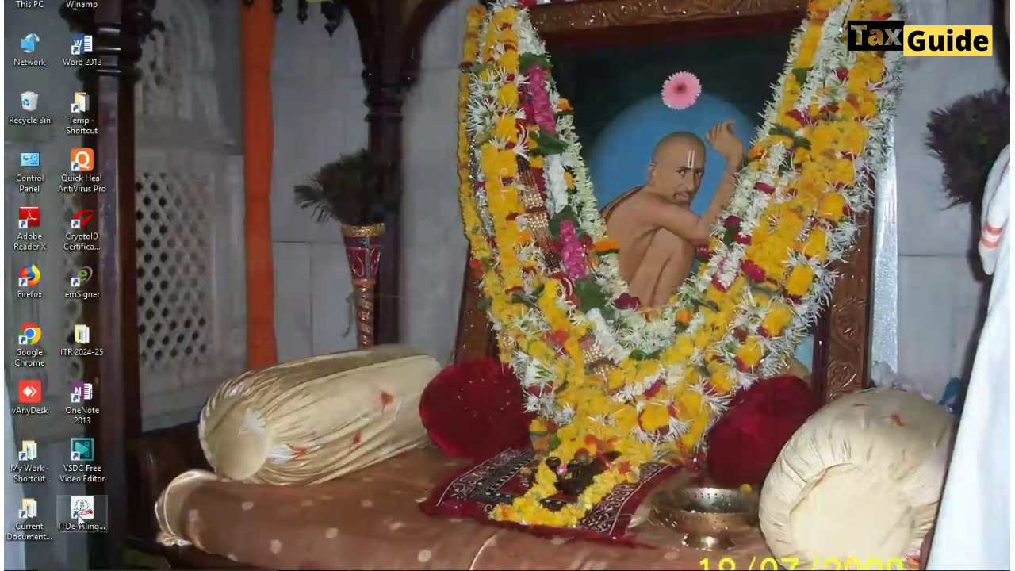
- Launch ITDe-Filing-2024 from its desktop shortcut
click(83, 513)
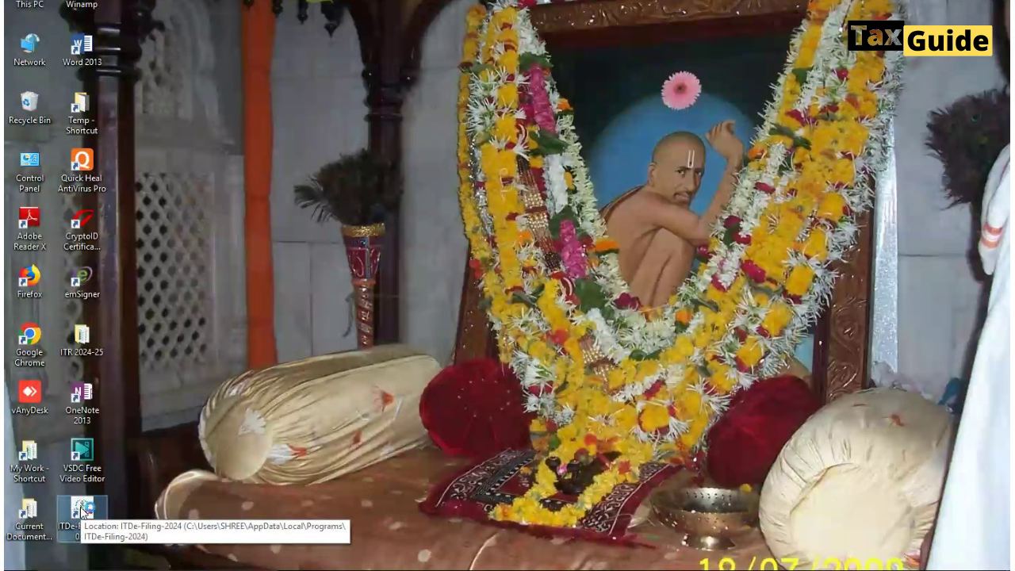
double_click(82, 513)
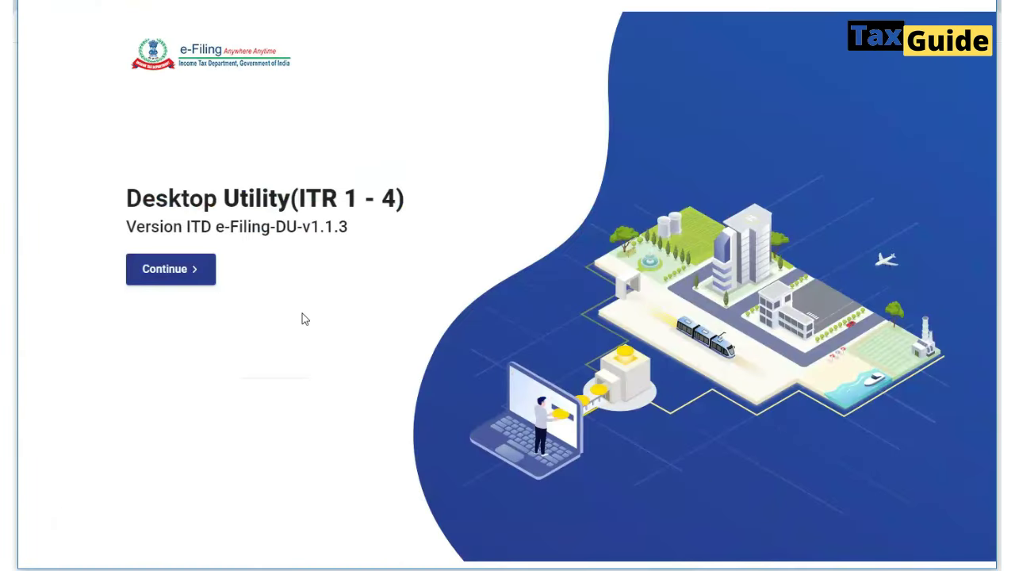
- Continue past the welcome screen, dismiss the version notice, and choose File Returns
click(184, 272)
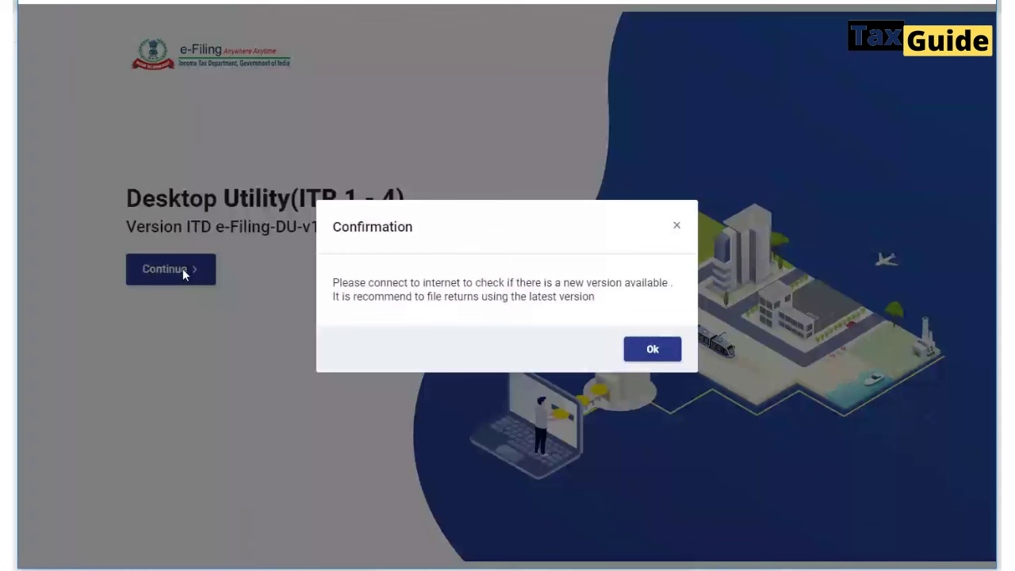
click(651, 354)
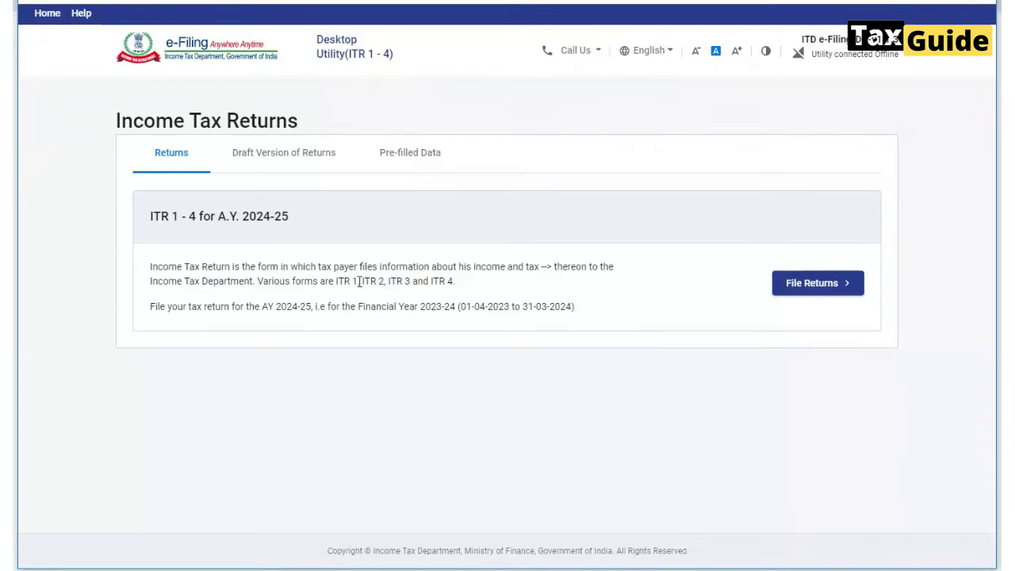
click(826, 295)
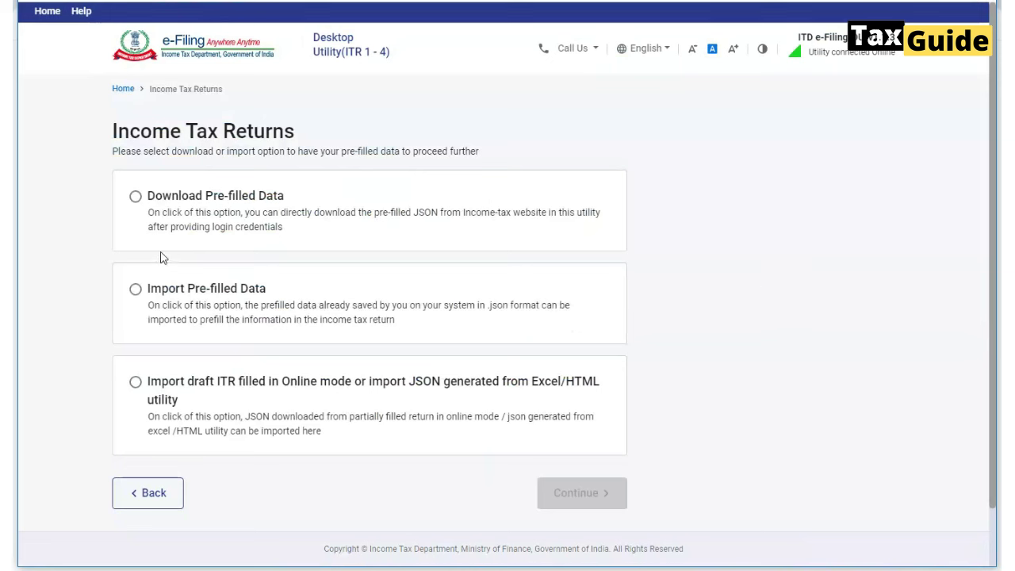
- Choose Import Pre-filled Data and submit the taxpayer's PAN with assessment year 2024-25
click(135, 289)
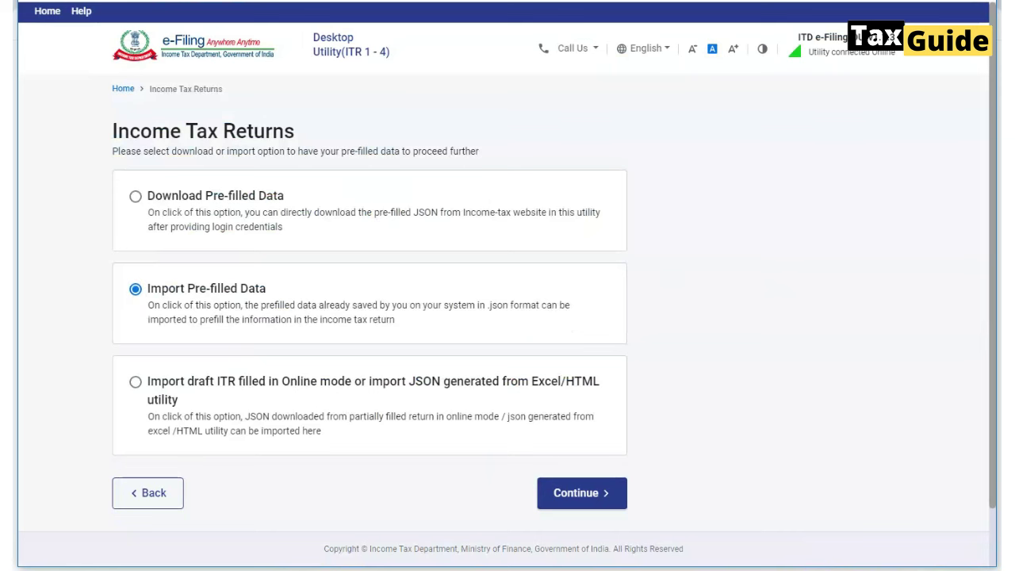
click(584, 494)
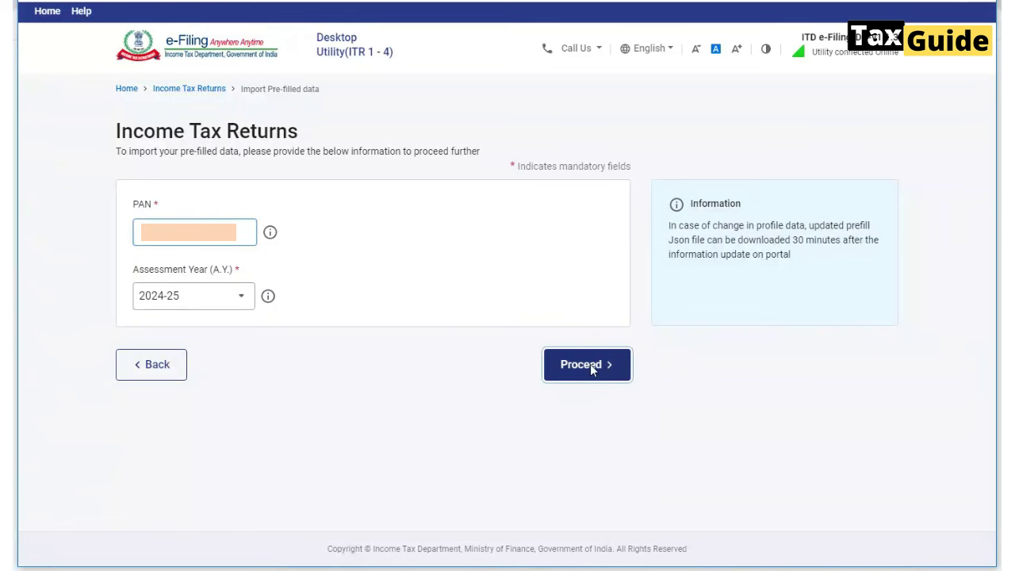
click(590, 366)
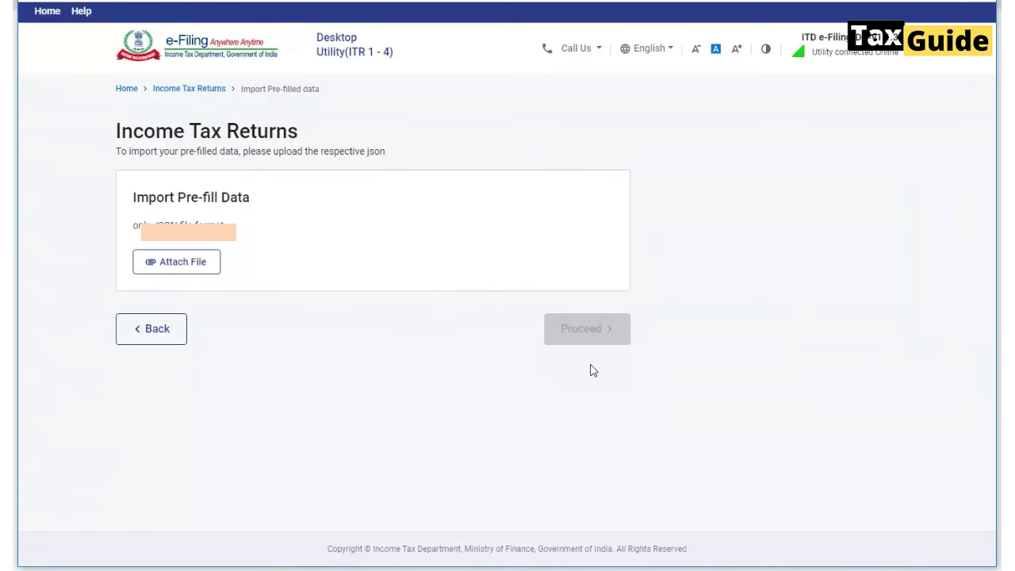
- Attach the prefill JSON file, import it, and start filing the return from it
click(183, 270)
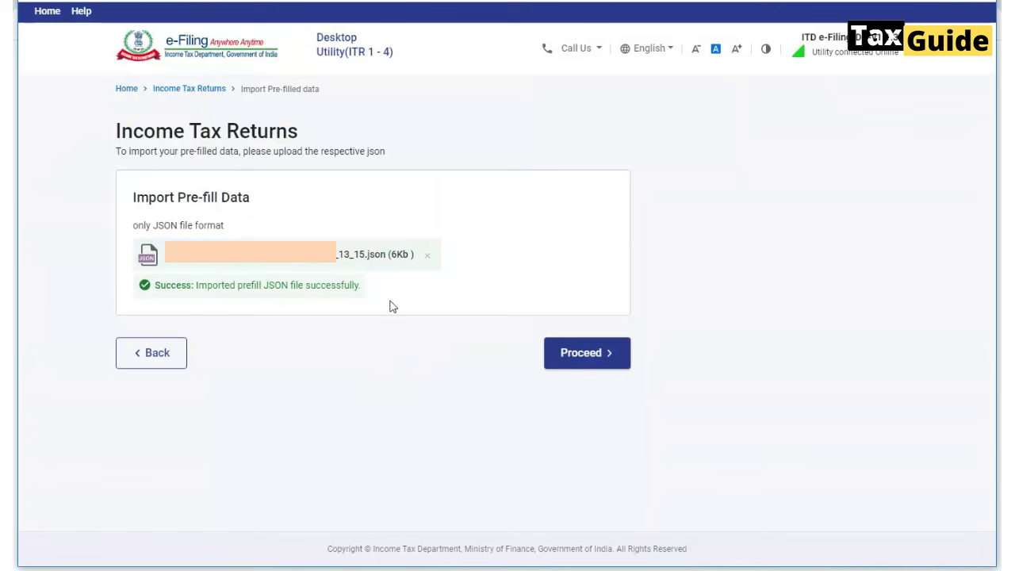
click(582, 355)
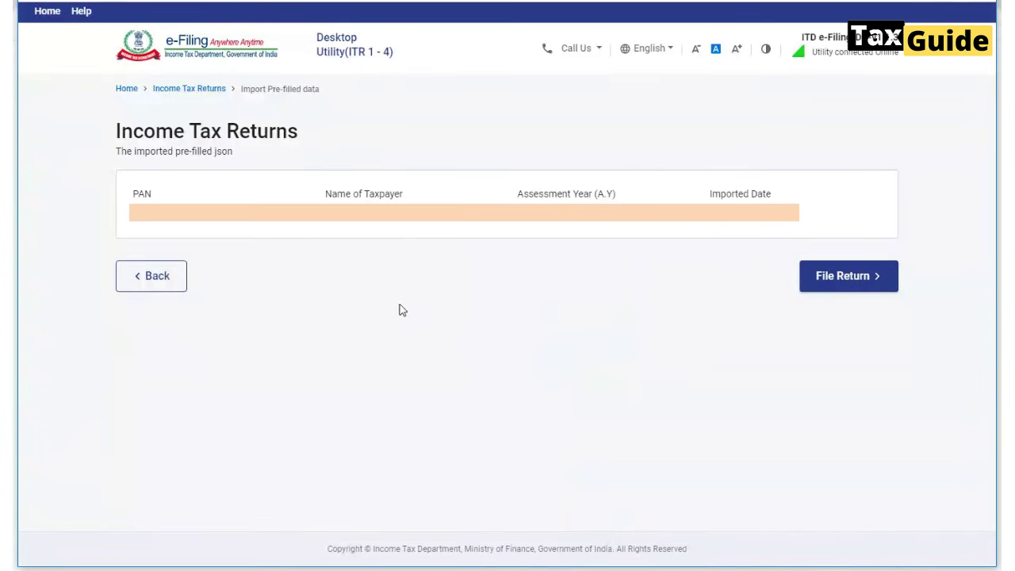
click(825, 280)
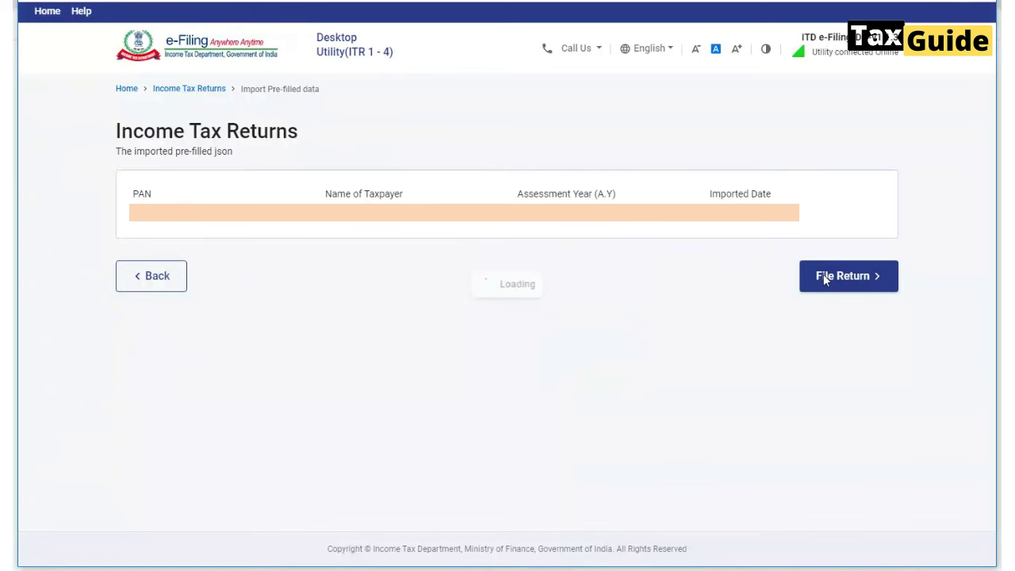